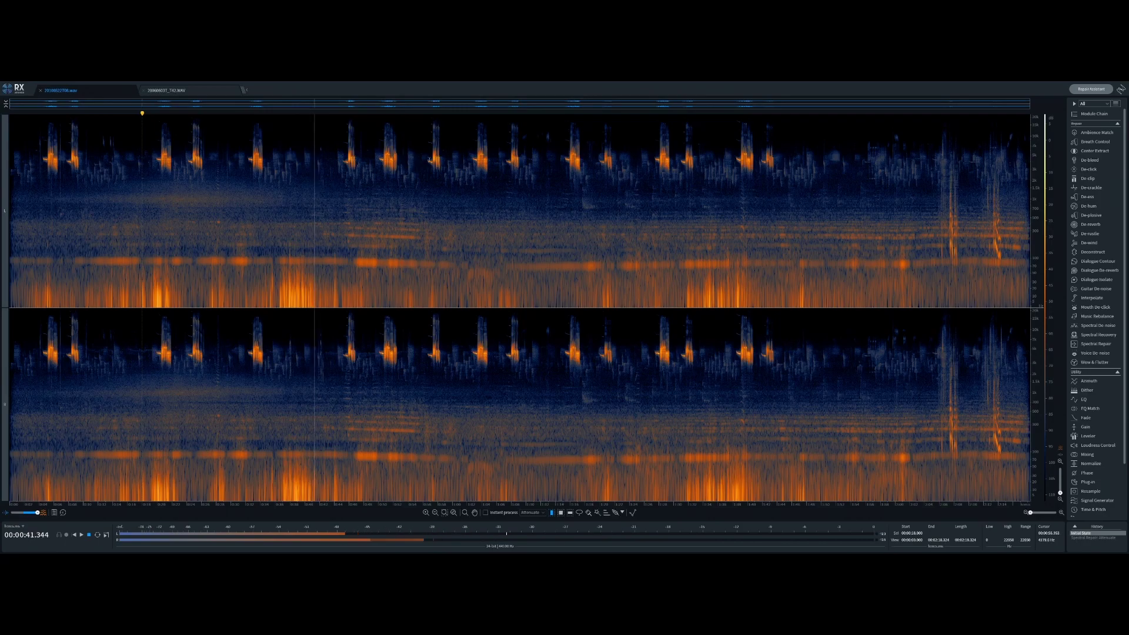
- Play the recording and compare its waveform display with its spectrogram, with the Frequency Selection tool active
left_click(379, 224)
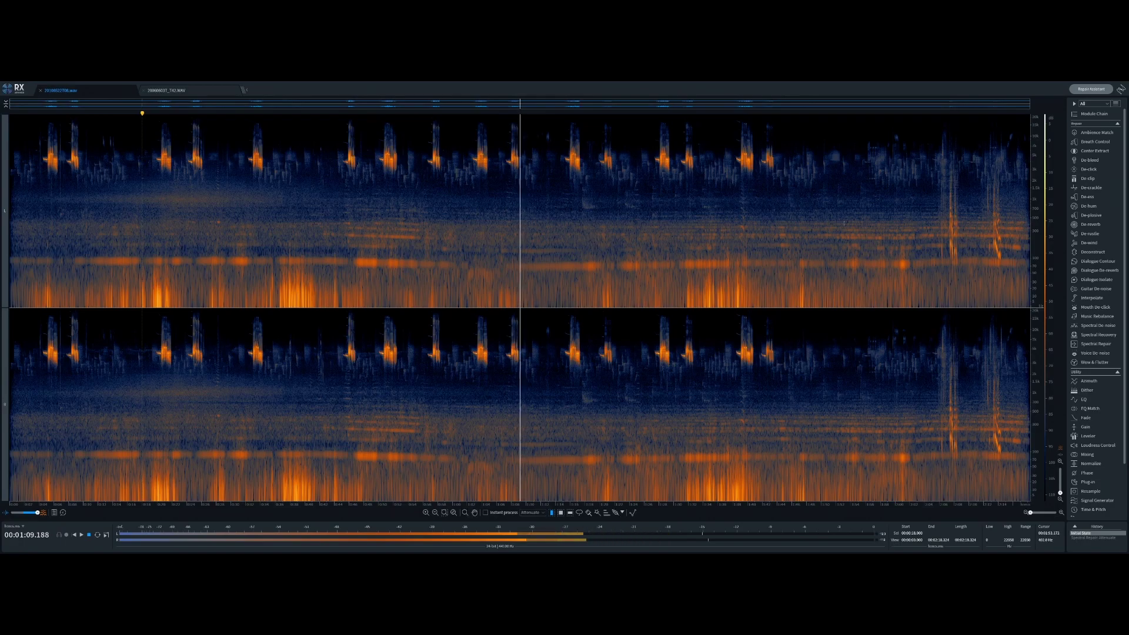
left_click(566, 482)
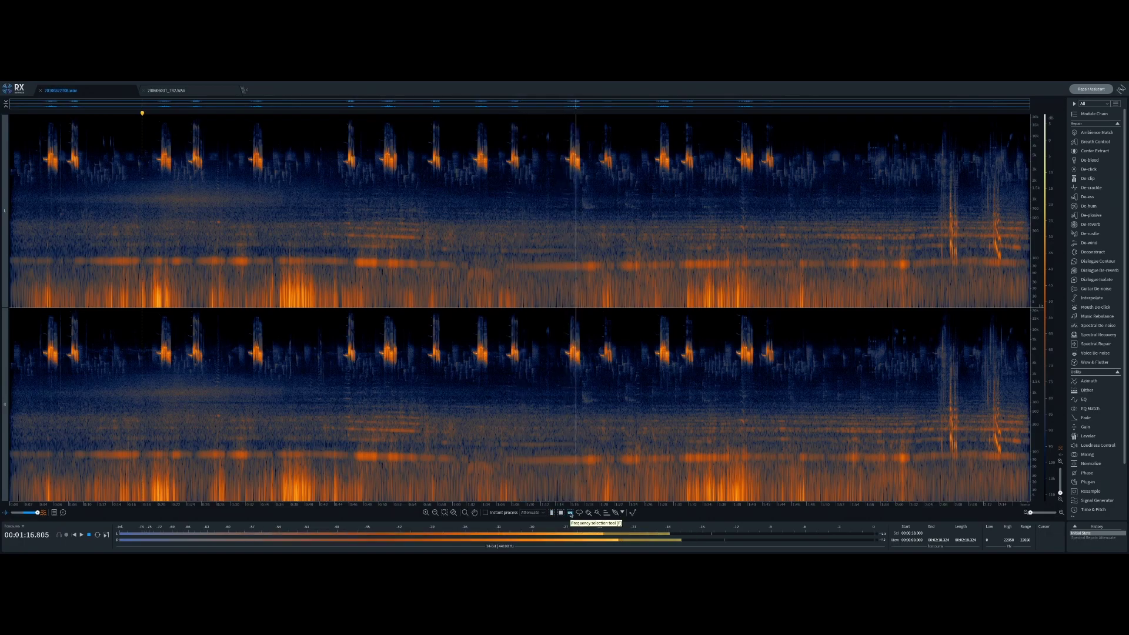
left_click(570, 513)
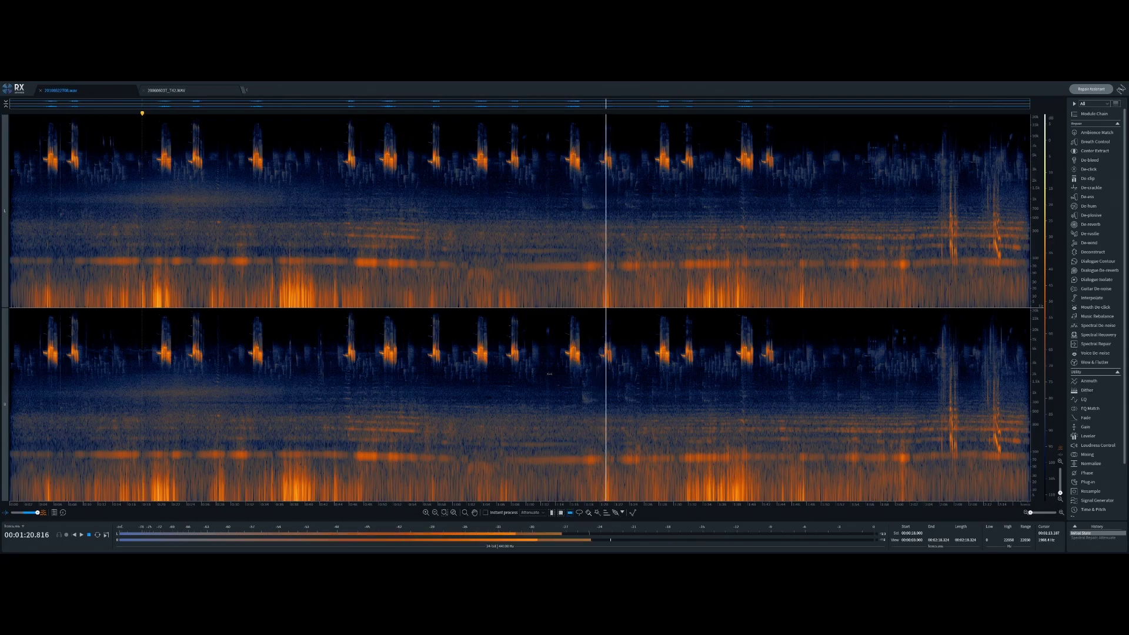
left_click_drag(37, 512, 2, 516)
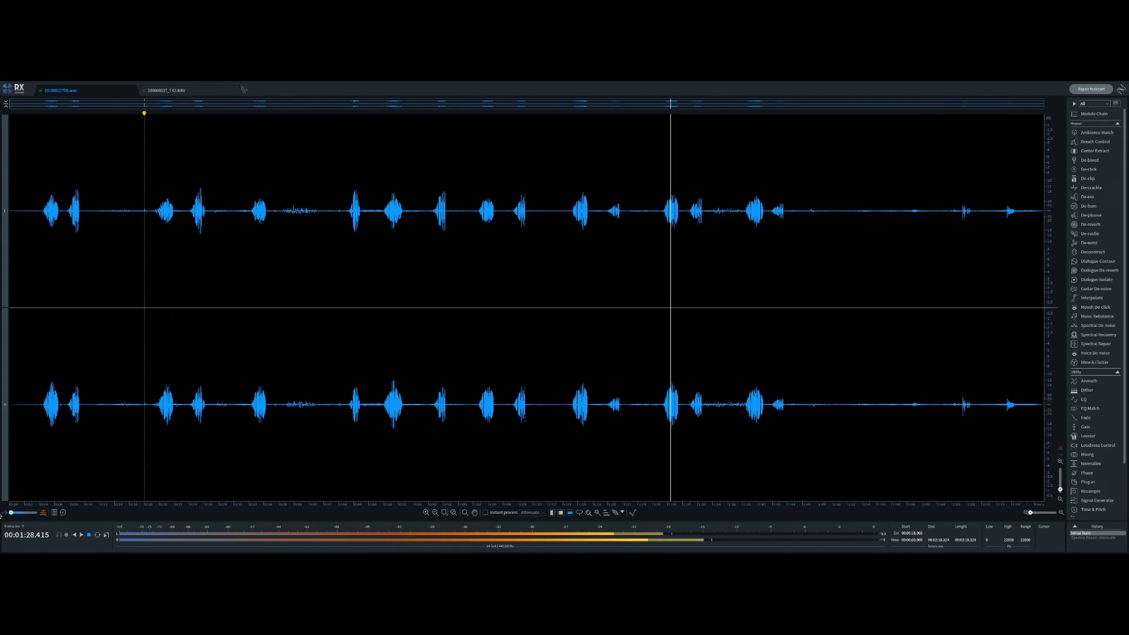
left_click_drag(16, 516, 37, 513)
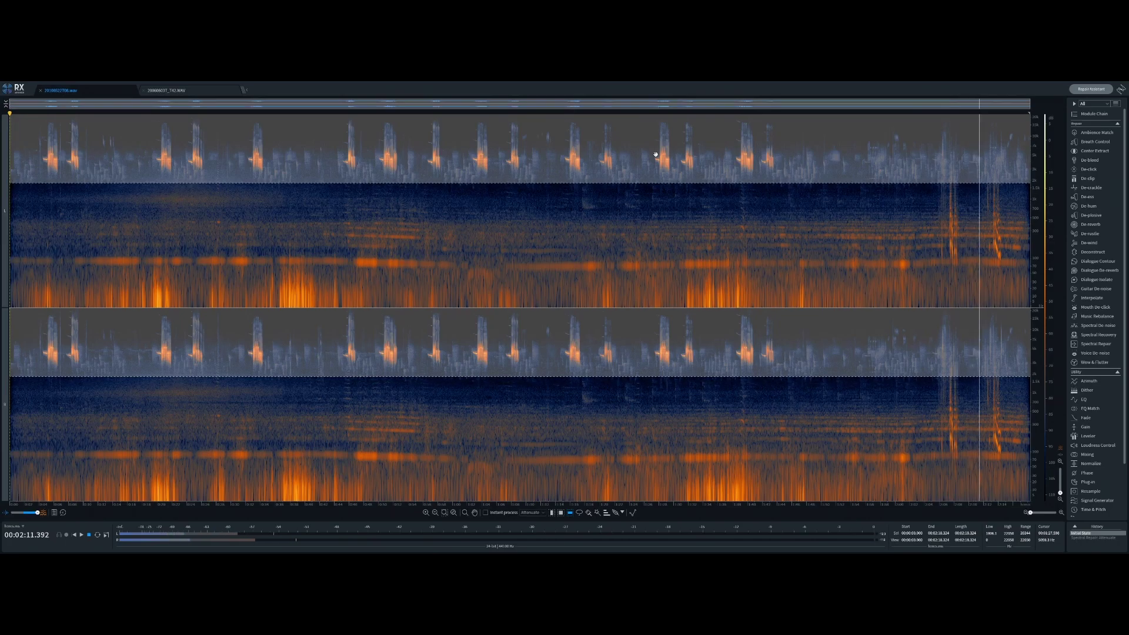
- Invert the full-length high-frequency selection, audition the low-frequency range, and listen to the unselected recording
key("space")
key("ctrl+shift+i")
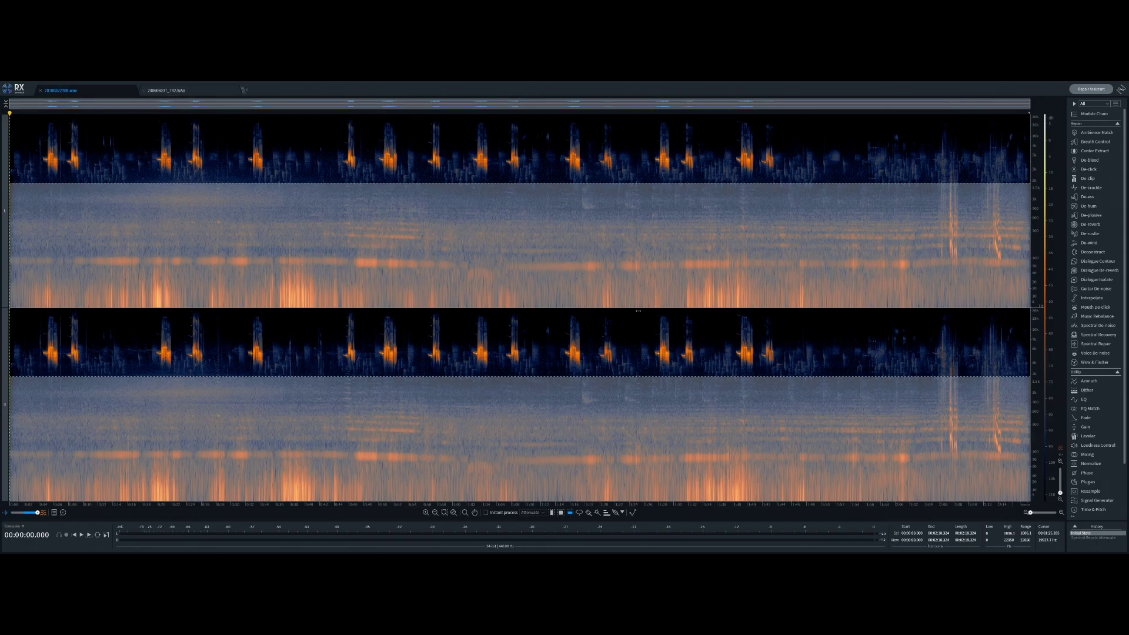
key("space")
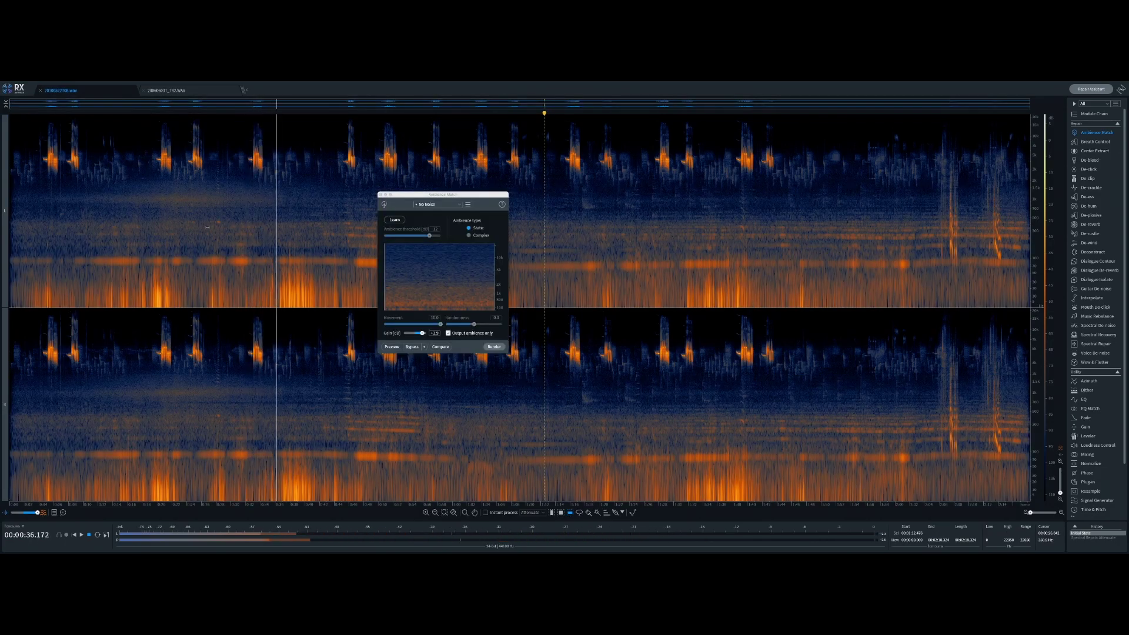
key("space")
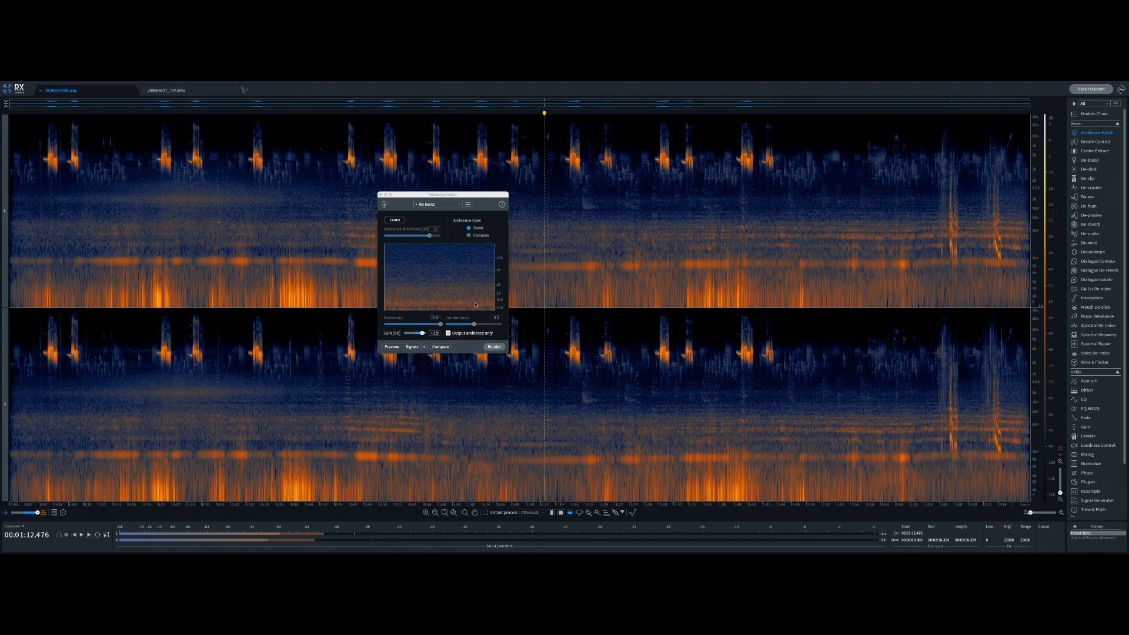
key("space")
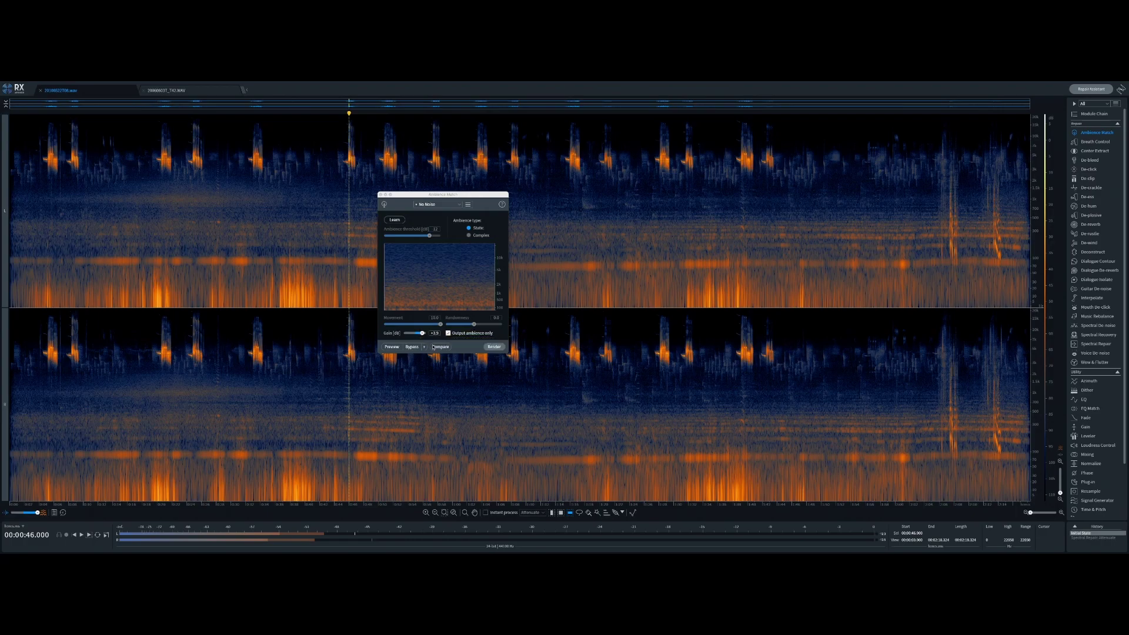
- Audition separate rectangular time-frequency selections in the upper spectrum, covering bird calls and gaps between about 0:30 and 0:49
left_click_drag(270, 141, 334, 200)
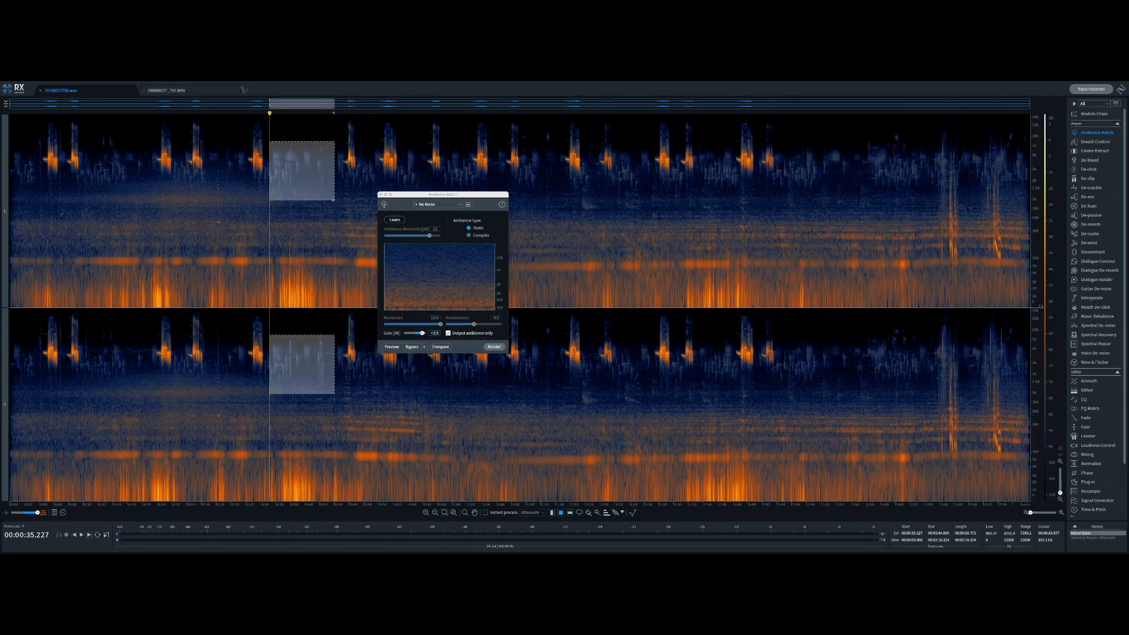
key("space")
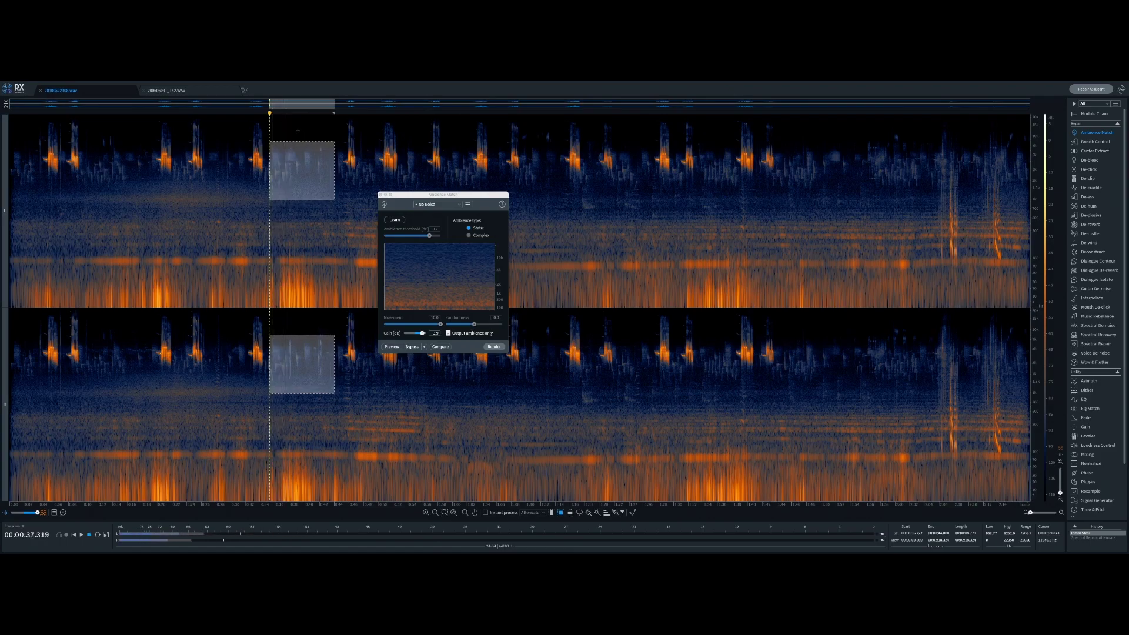
key("space")
left_click_drag(237, 120, 282, 182)
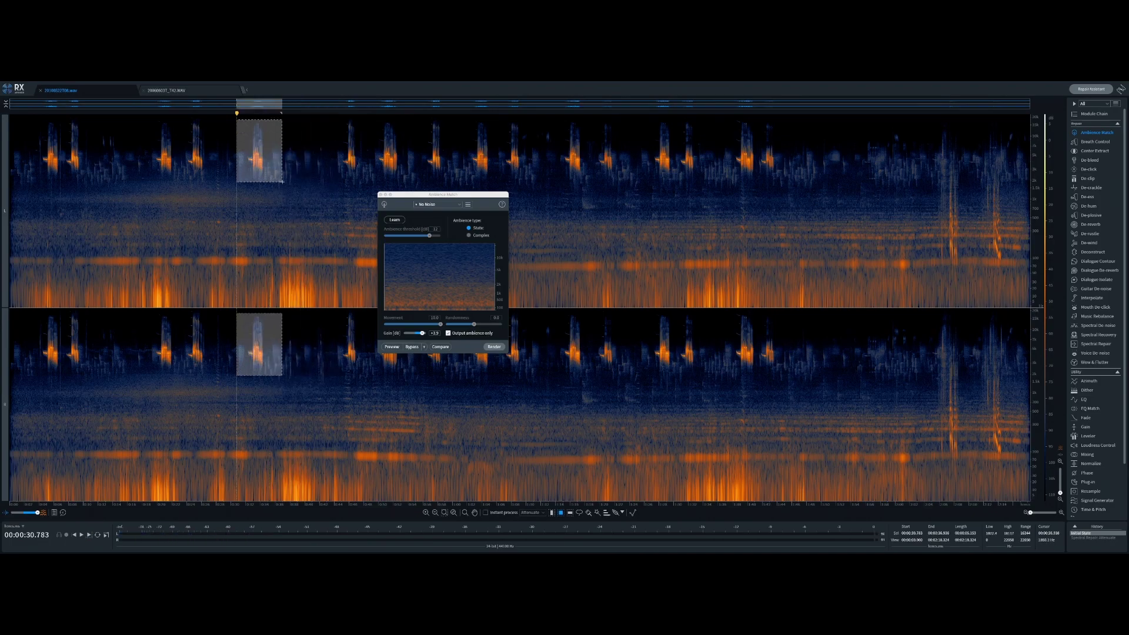
key("space")
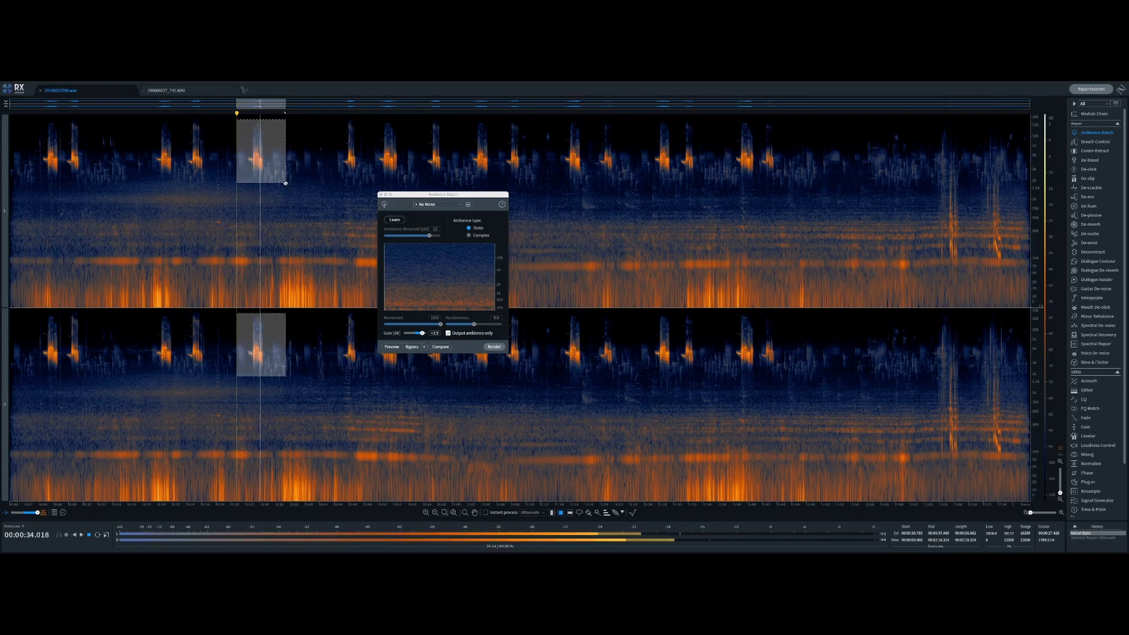
key("space")
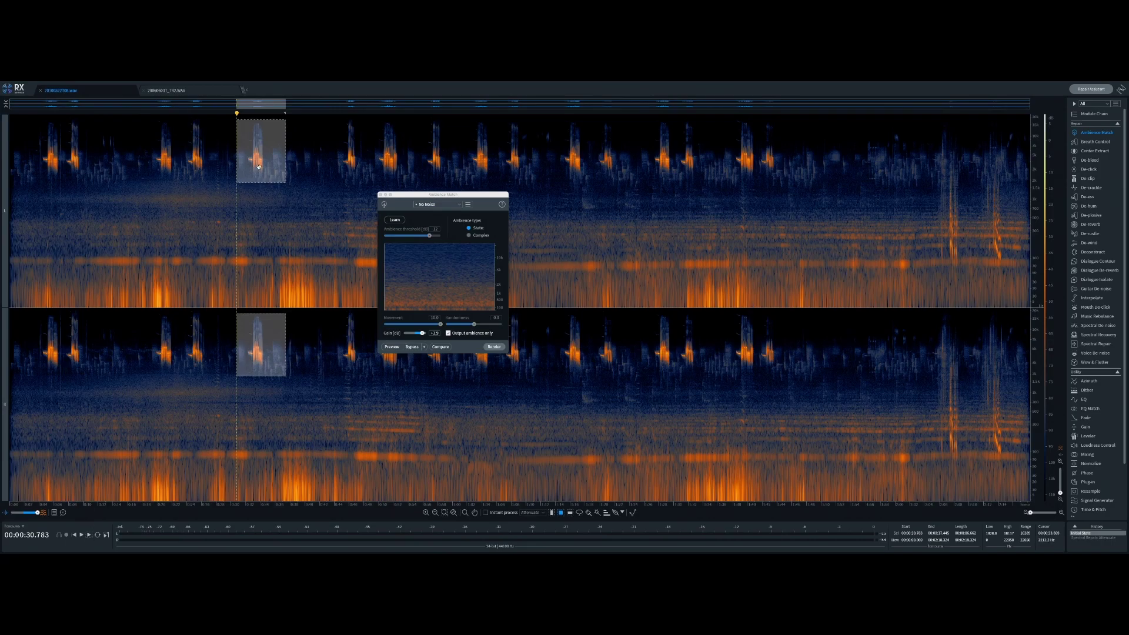
left_click_drag(304, 134, 369, 184)
key("space")
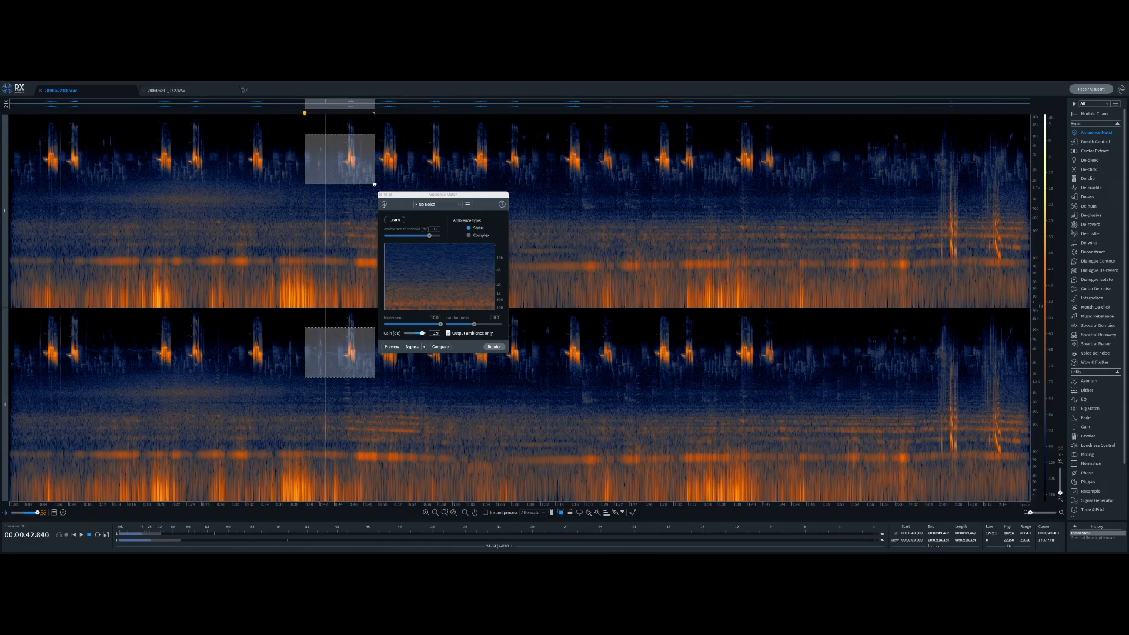
left_click(271, 174)
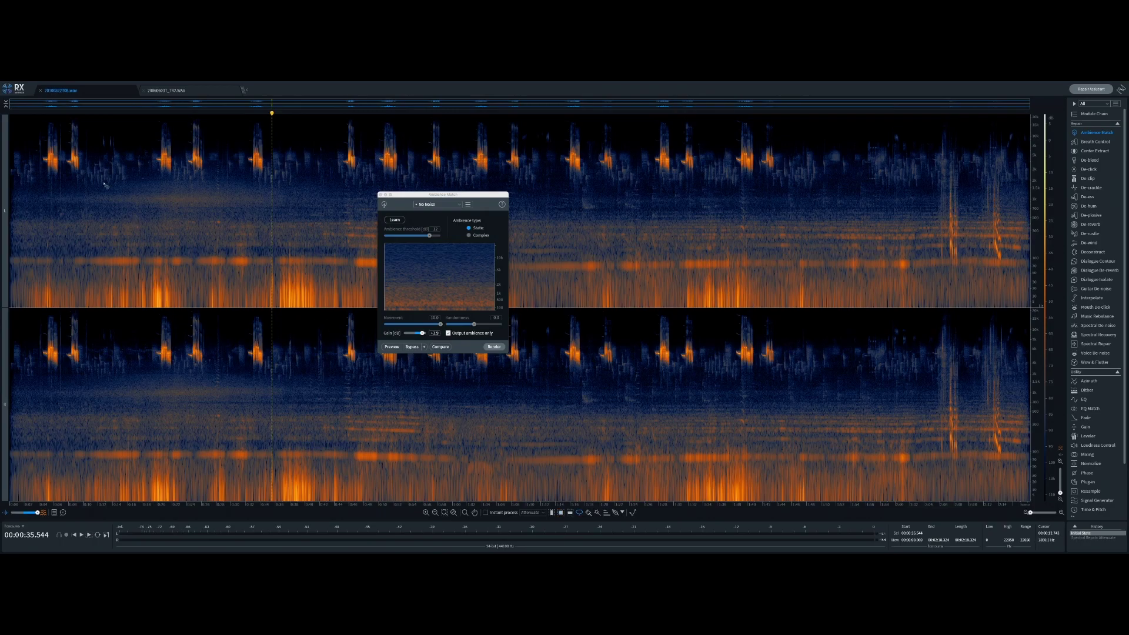
- Lasso the low-frequency noise beneath the bird calls from the start to about 2:06 and render Ambience Match over it
left_click(10, 189)
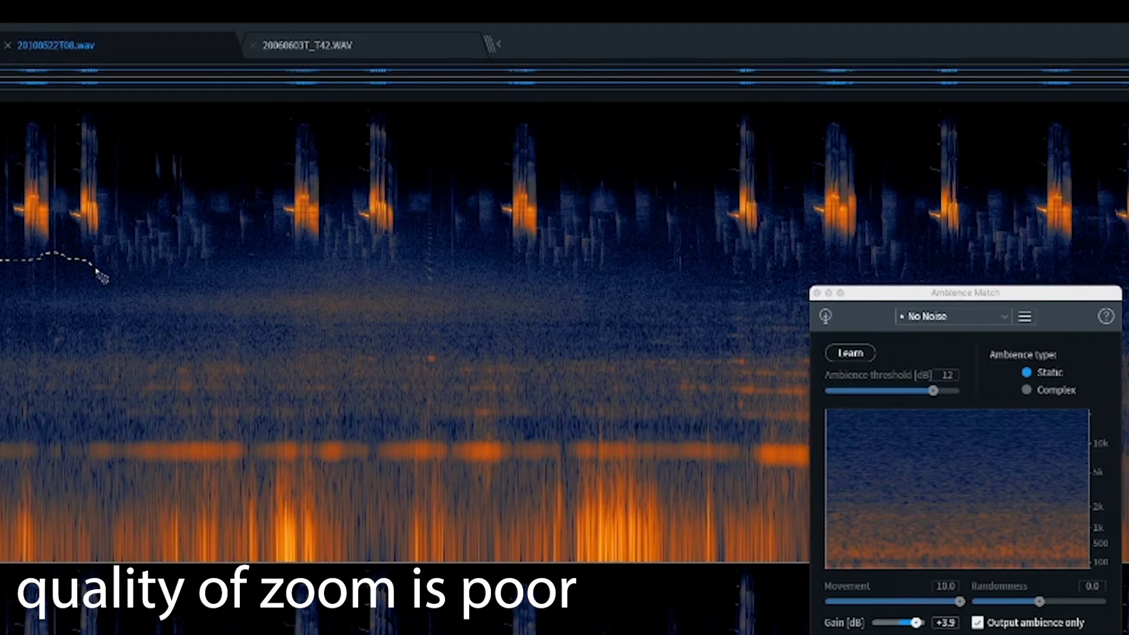
mouse_move(97, 282)
left_mouse_down()
mouse_move(124, 294)
mouse_move(213, 259)
mouse_move(333, 268)
mouse_move(291, 269)
mouse_move(331, 282)
mouse_move(286, 284)
mouse_move(322, 292)
mouse_move(275, 285)
mouse_move(302, 290)
mouse_move(345, 284)
mouse_move(312, 272)
mouse_move(327, 290)
mouse_move(318, 287)
mouse_move(417, 288)
left_mouse_up()
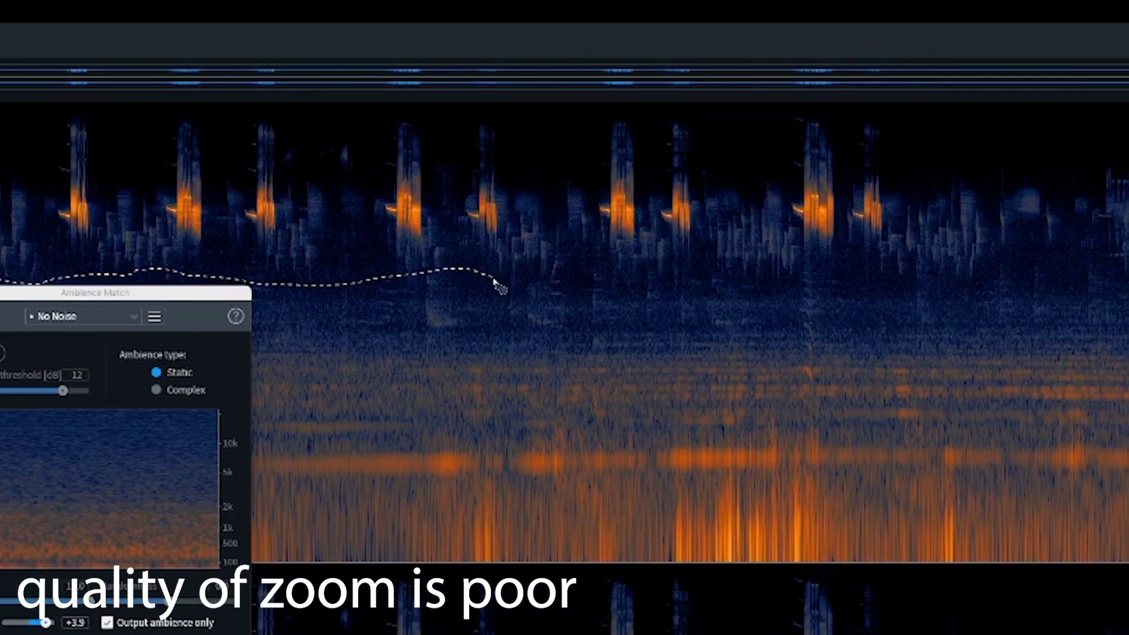
mouse_move(535, 294)
left_mouse_down()
mouse_move(630, 300)
mouse_move(563, 294)
mouse_move(631, 284)
mouse_move(520, 290)
mouse_move(559, 286)
left_mouse_up()
mouse_move(464, 290)
left_mouse_down()
mouse_move(474, 302)
mouse_move(481, 294)
mouse_move(456, 277)
mouse_move(391, 277)
mouse_move(365, 290)
mouse_move(1081, 301)
left_mouse_up()
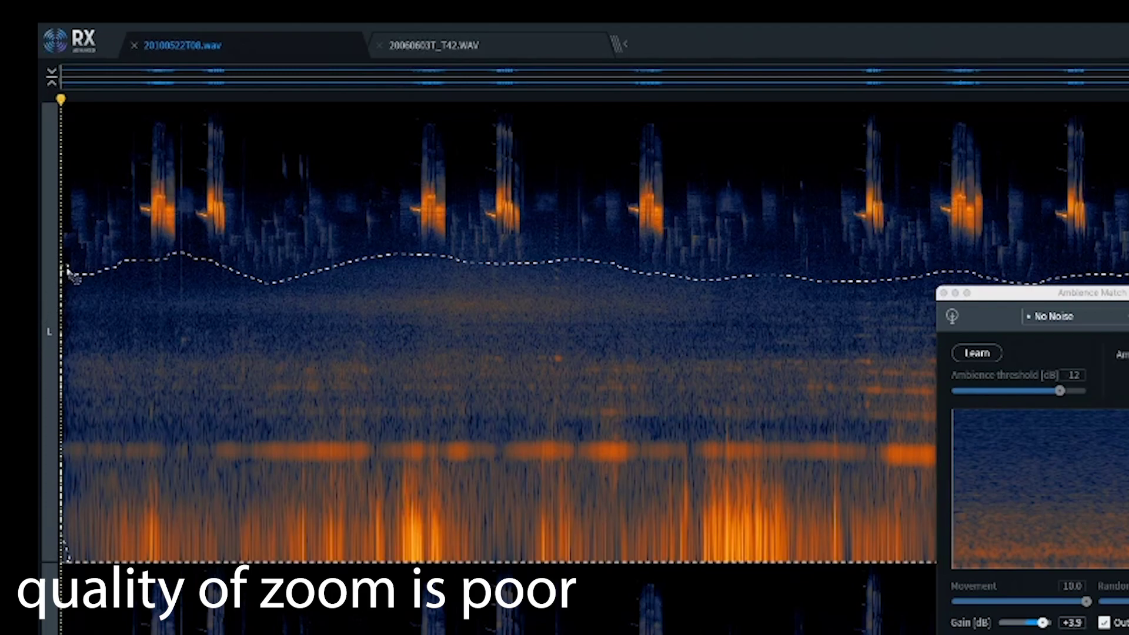
left_click_drag(71, 279, 70, 278)
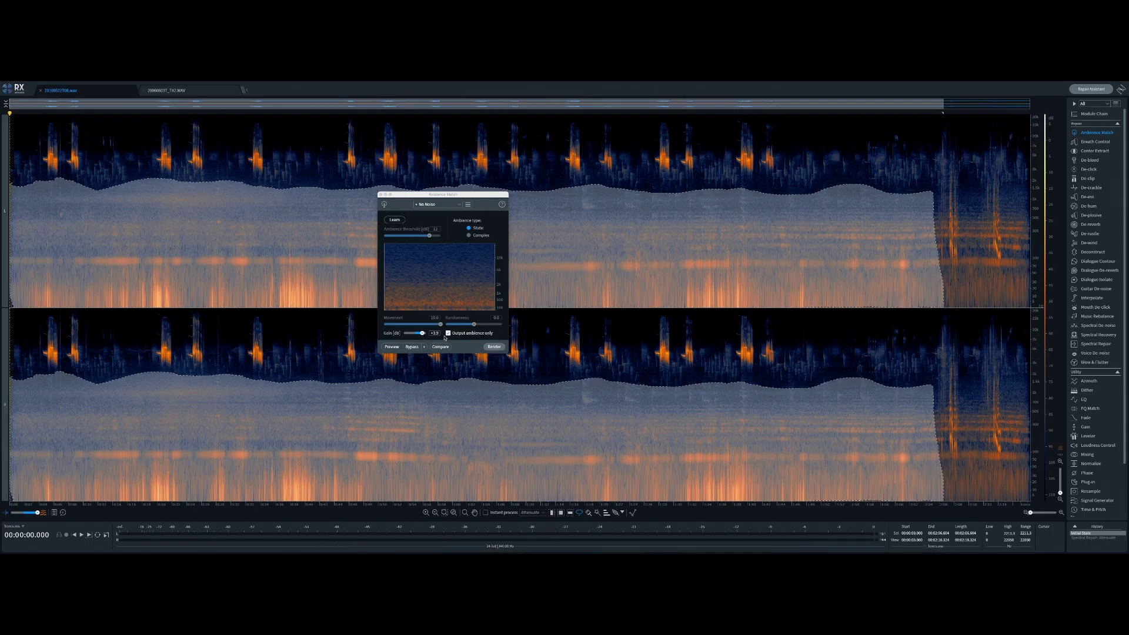
left_click(494, 347)
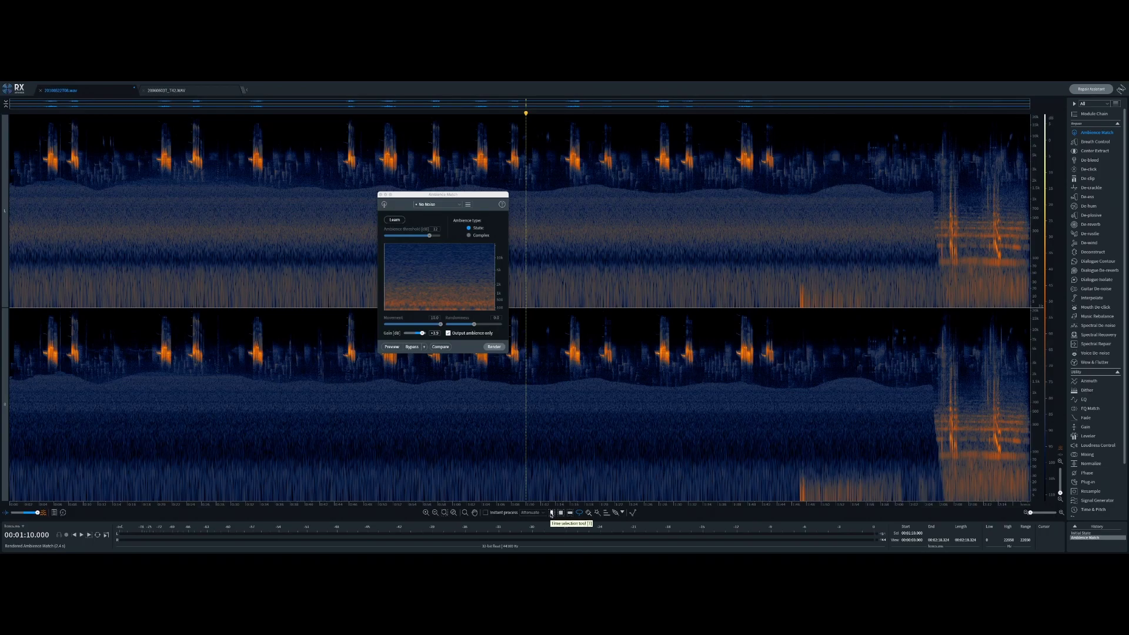
- Listen to the Ambience Match result from several points in the recording and undo the render
left_click(132, 235)
key("space")
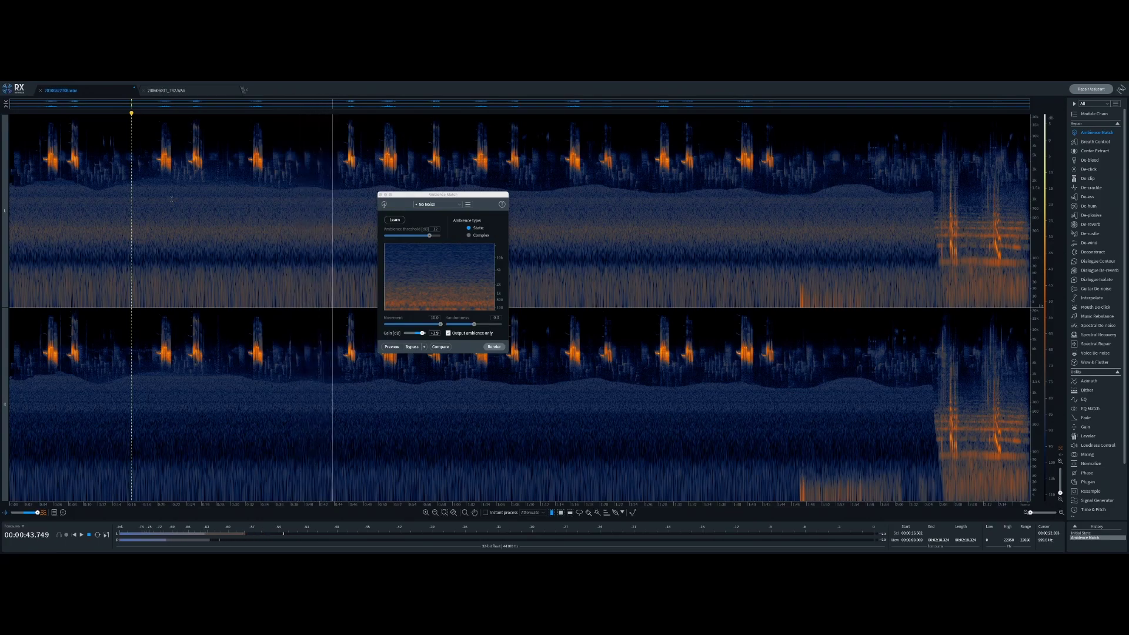
key("super+z")
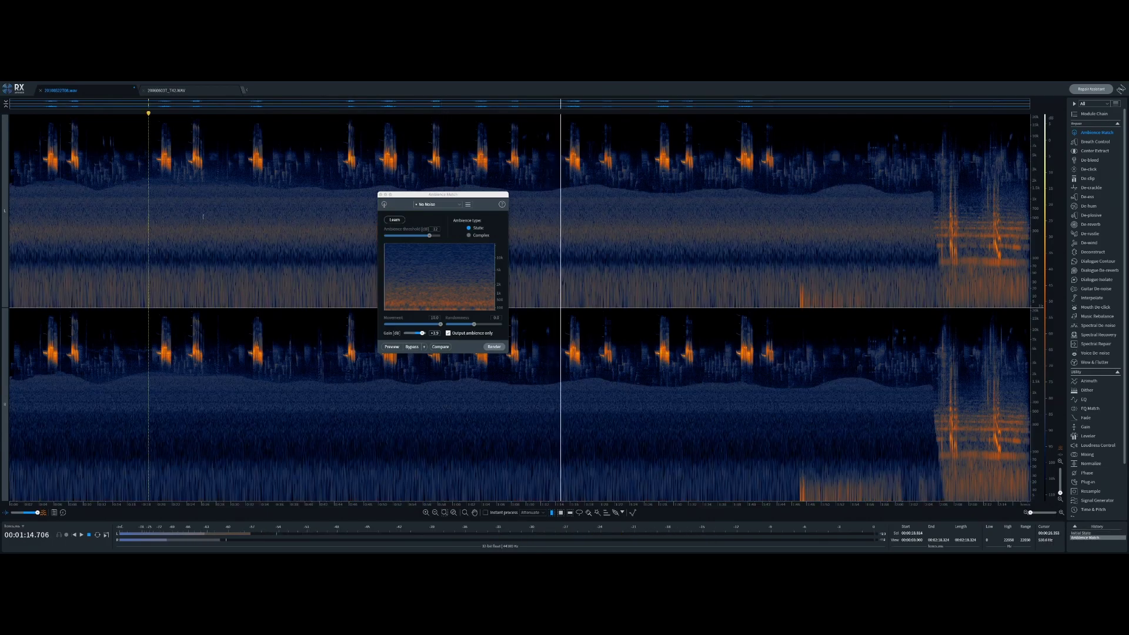
key("space")
key("space")
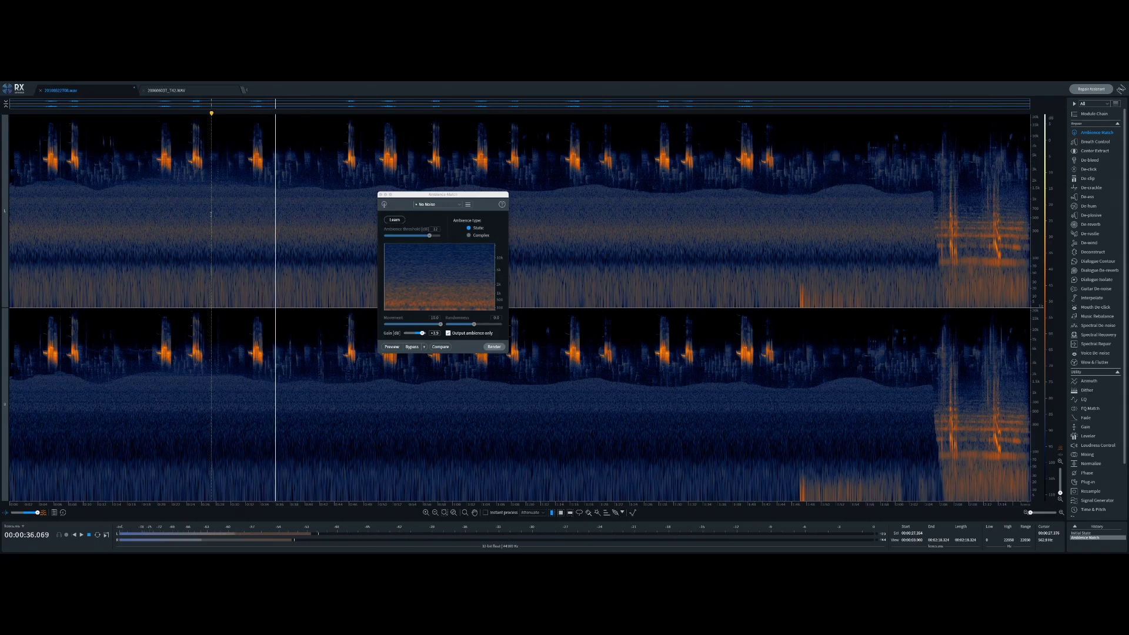
- Listen to the original recording from about 0:16, 1:31 and 2:06
left_click(139, 235)
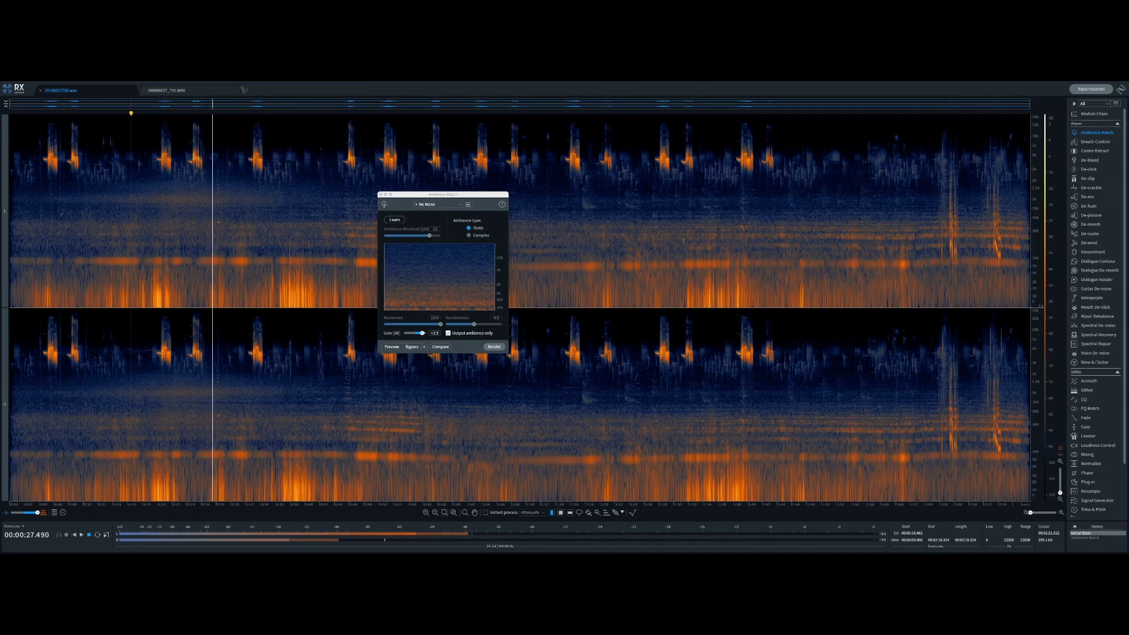
key("space")
key("space")
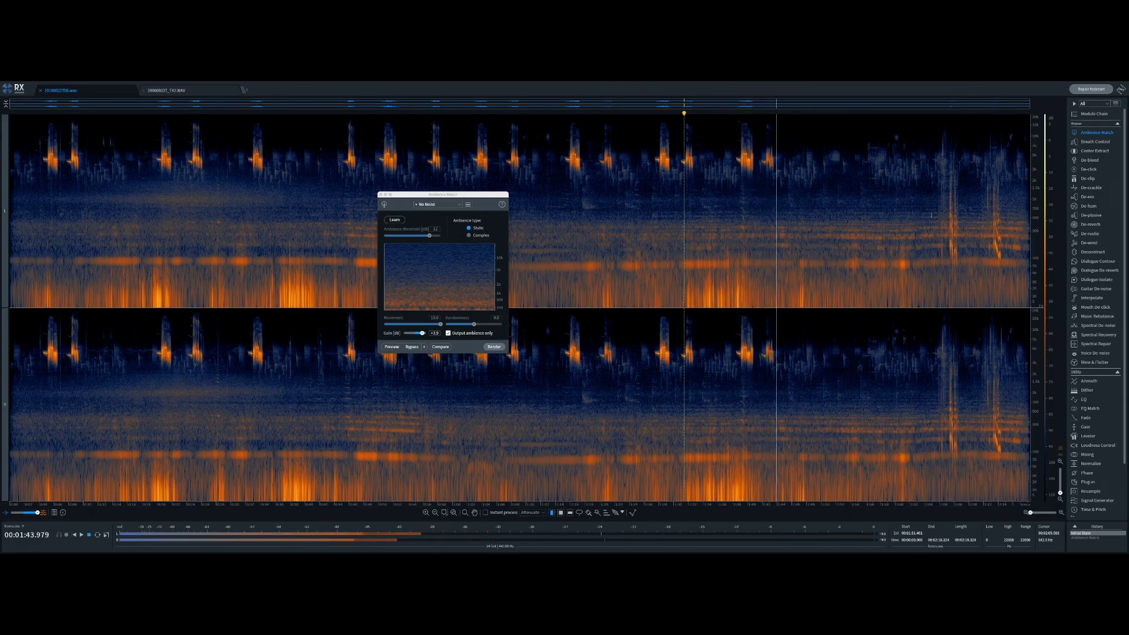
key("space")
key("space")
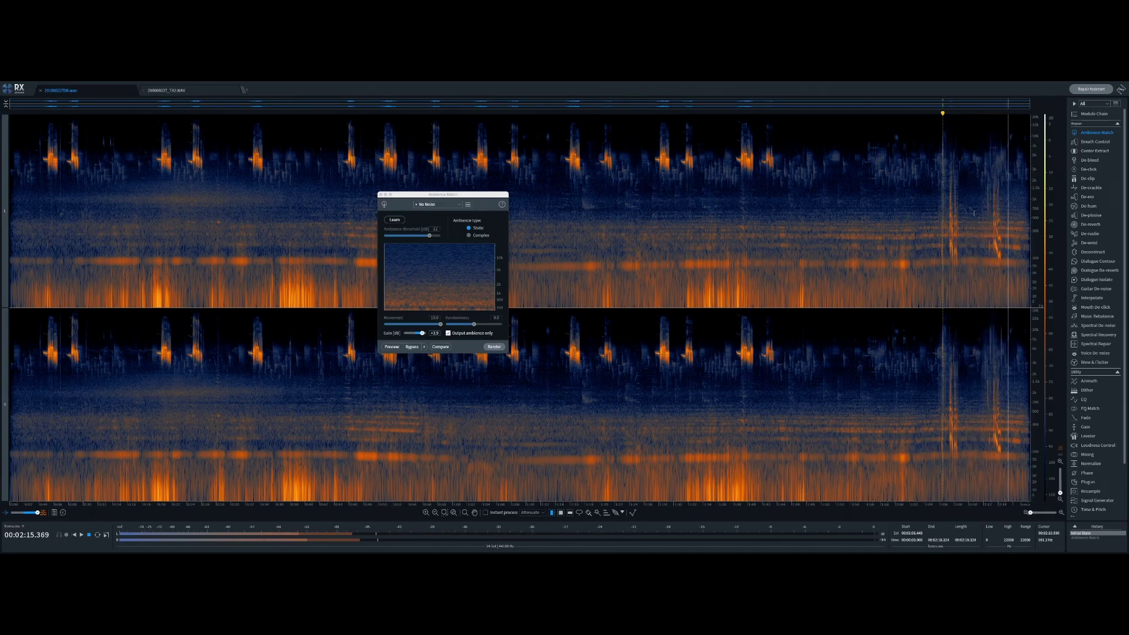
key("space")
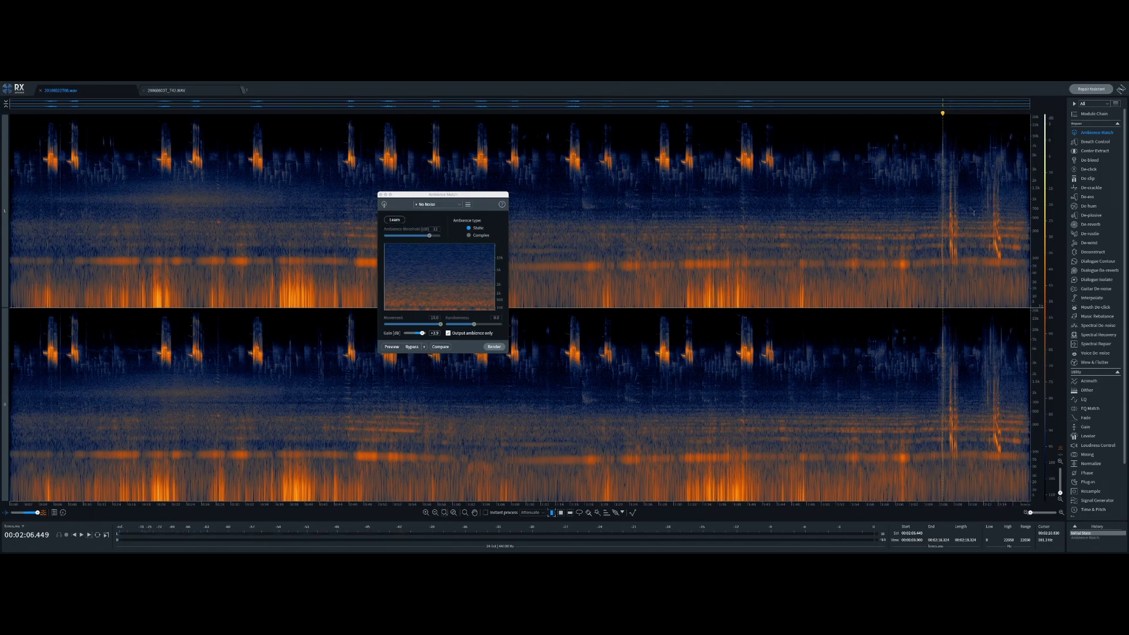